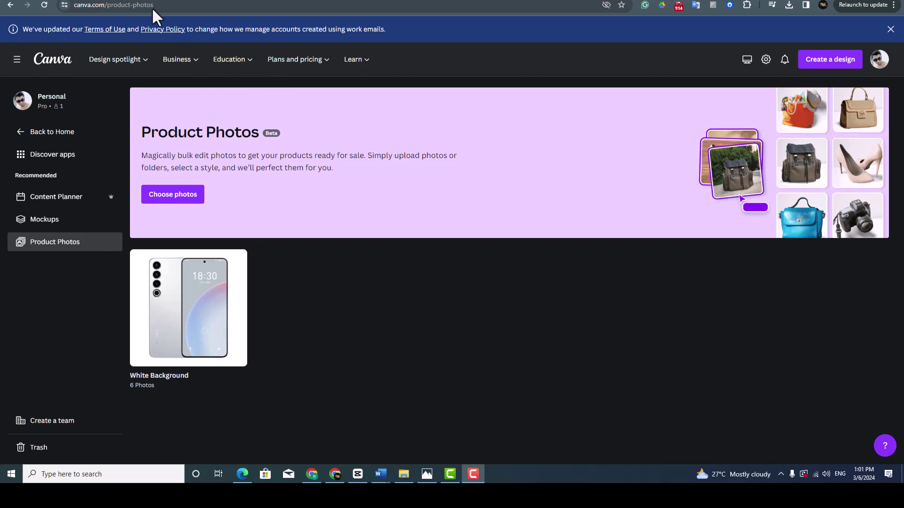
- Return Canva to its home page, then bring the Photos window to the front
{"action": "left_click", "coordinate": [22, 132]}
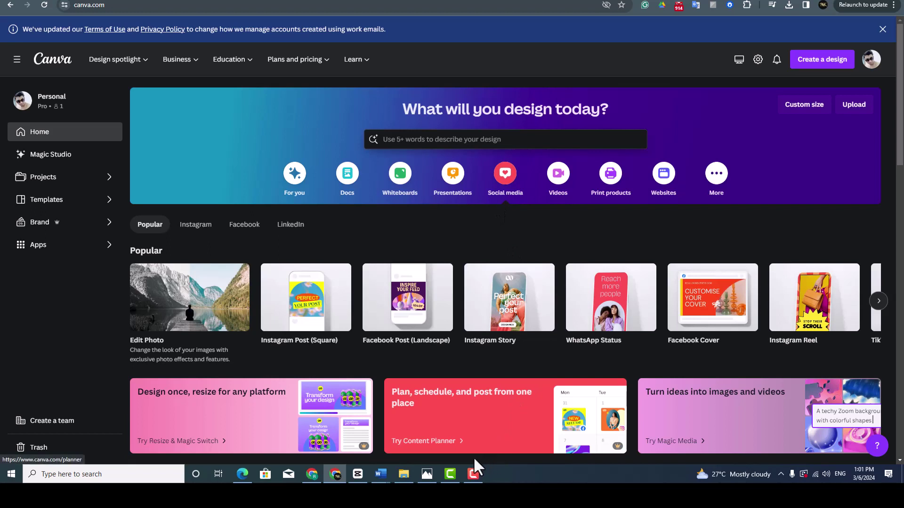
{"action": "mouse_move", "coordinate": [427, 474]}
{"action": "left_click", "coordinate": [431, 445]}
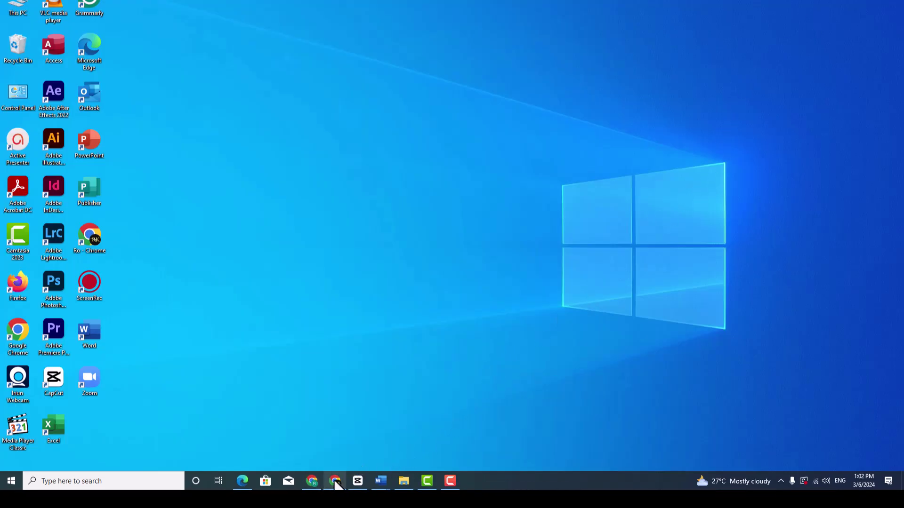
- Bring Canva back and open the Product Photos app from the Apps directory
{"action": "mouse_move", "coordinate": [339, 476]}
{"action": "left_click", "coordinate": [349, 440]}
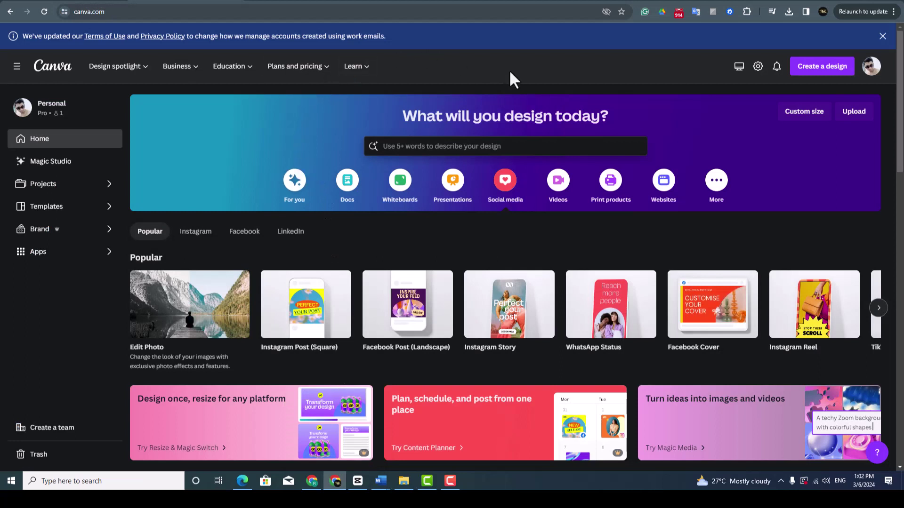
{"action": "left_click", "coordinate": [871, 68]}
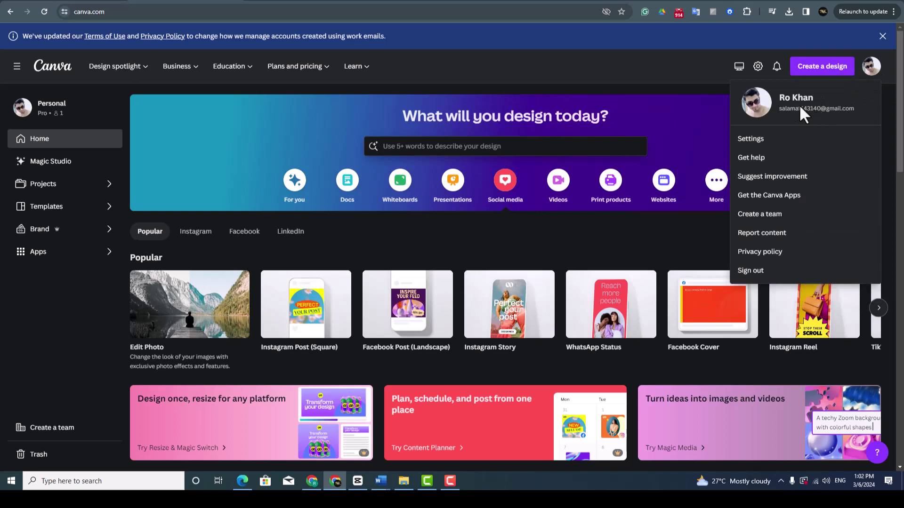
{"action": "left_click", "coordinate": [680, 74]}
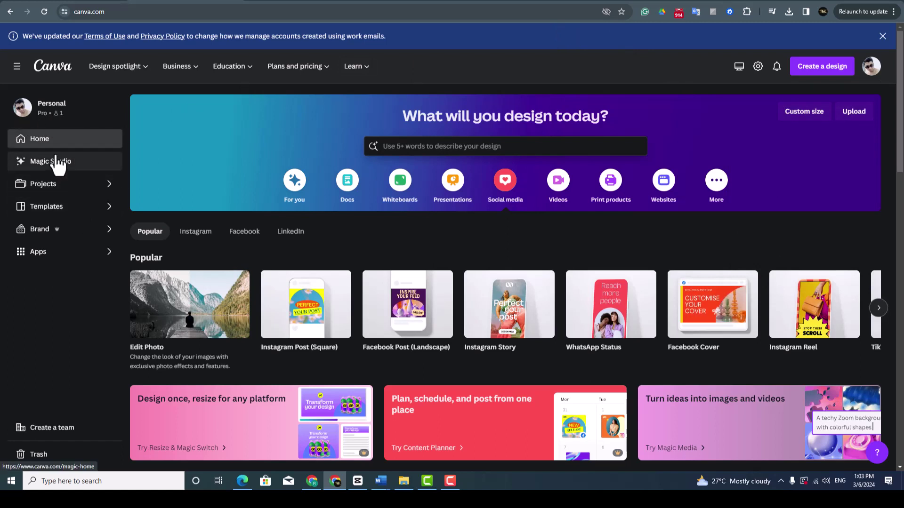
{"action": "left_click", "coordinate": [78, 254]}
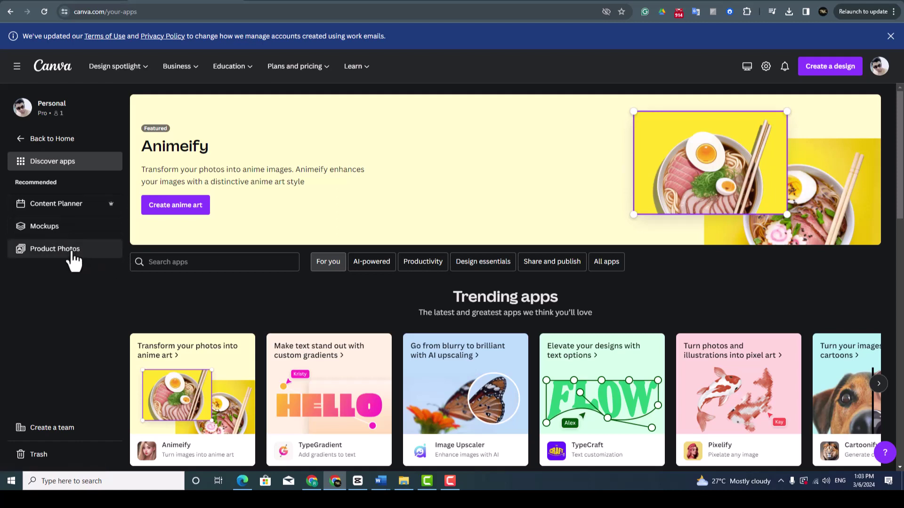
{"action": "left_click", "coordinate": [71, 259]}
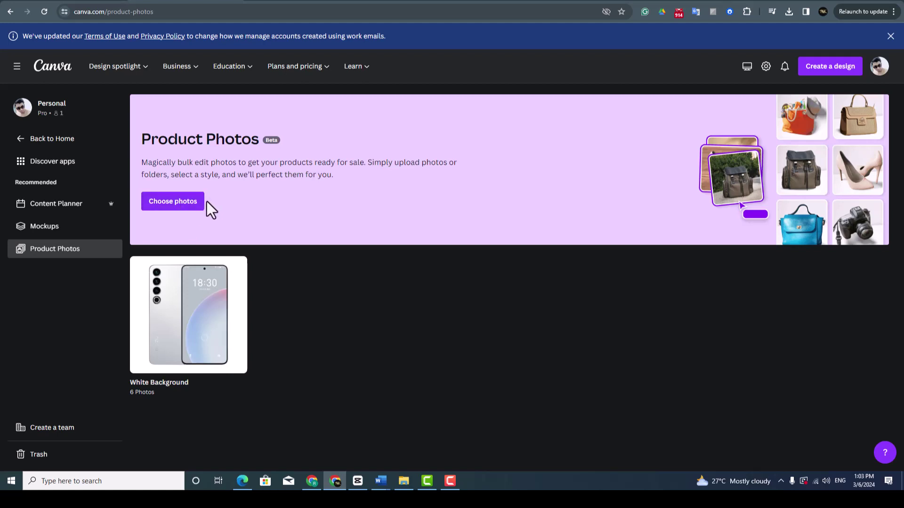
- Choose photos to start a new Product Photos batch
{"action": "left_click", "coordinate": [173, 203]}
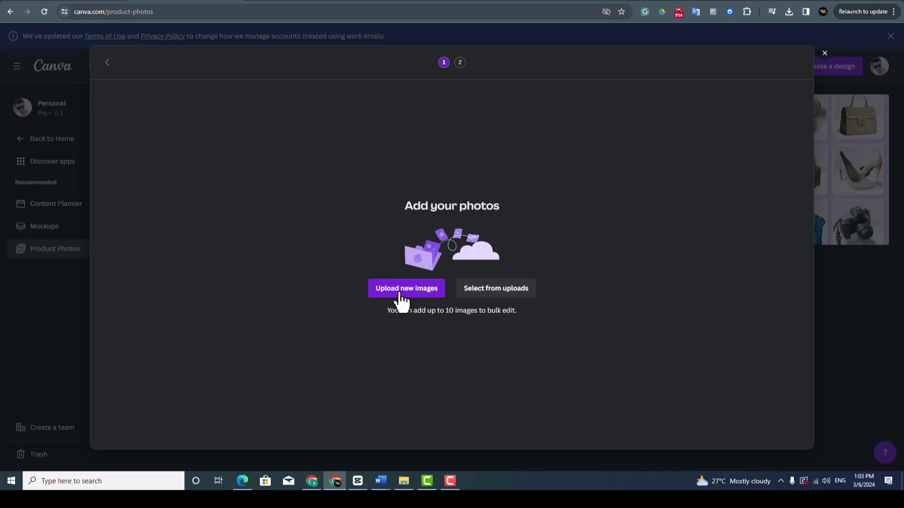
- Start uploading new images from the computer and browse the Music folder
{"action": "left_click", "coordinate": [418, 299]}
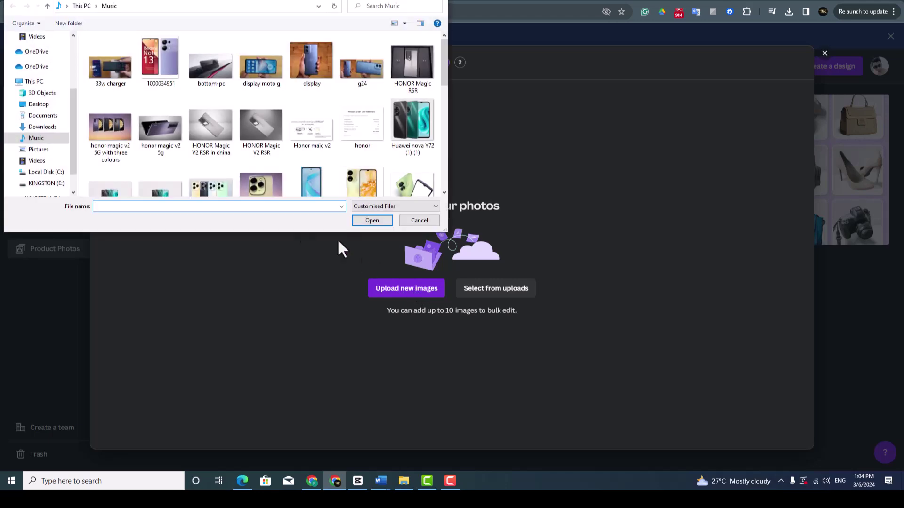
{"action": "left_click", "coordinate": [41, 128]}
{"action": "left_click", "coordinate": [50, 140]}
{"action": "scroll", "coordinate": [252, 108], "scroll_direction": "down", "scroll_amount": 2}
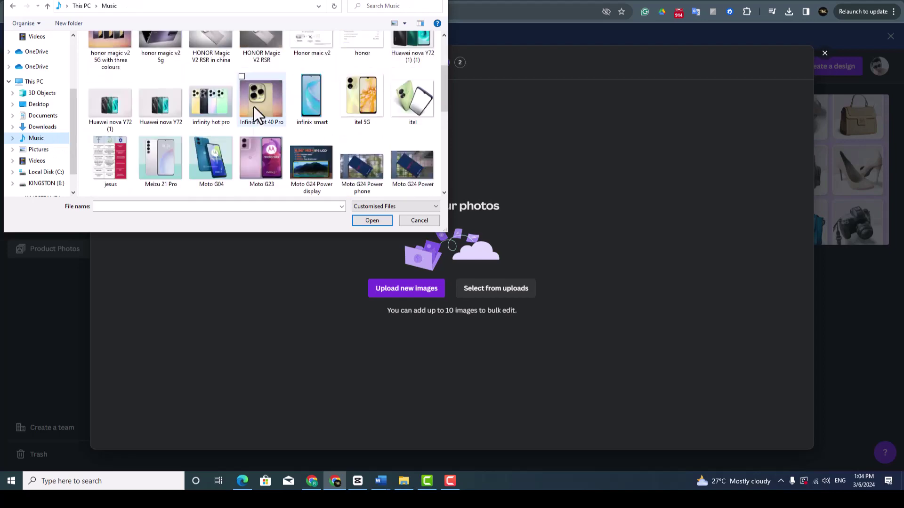
{"action": "scroll", "coordinate": [258, 105], "scroll_direction": "down", "scroll_amount": 1}
{"action": "scroll", "coordinate": [403, 95], "scroll_direction": "down", "scroll_amount": 1}
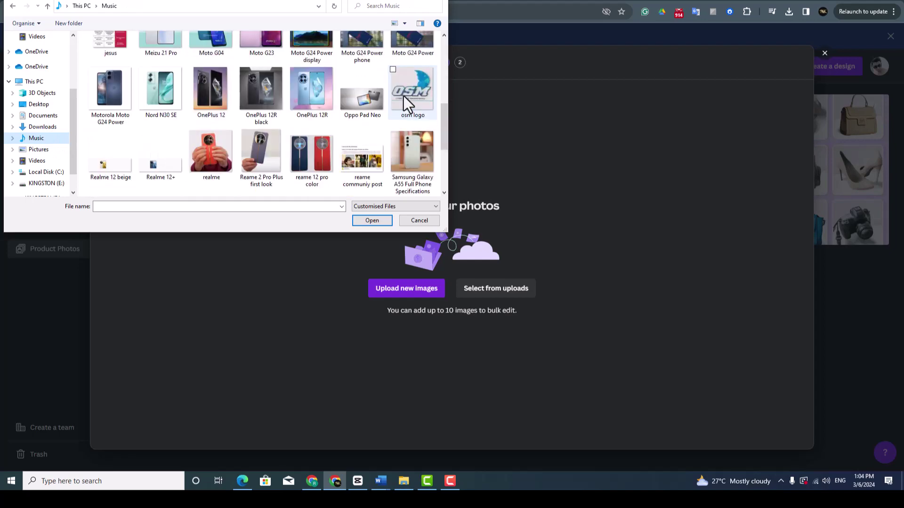
{"action": "scroll", "coordinate": [403, 96], "scroll_direction": "down", "scroll_amount": 2}
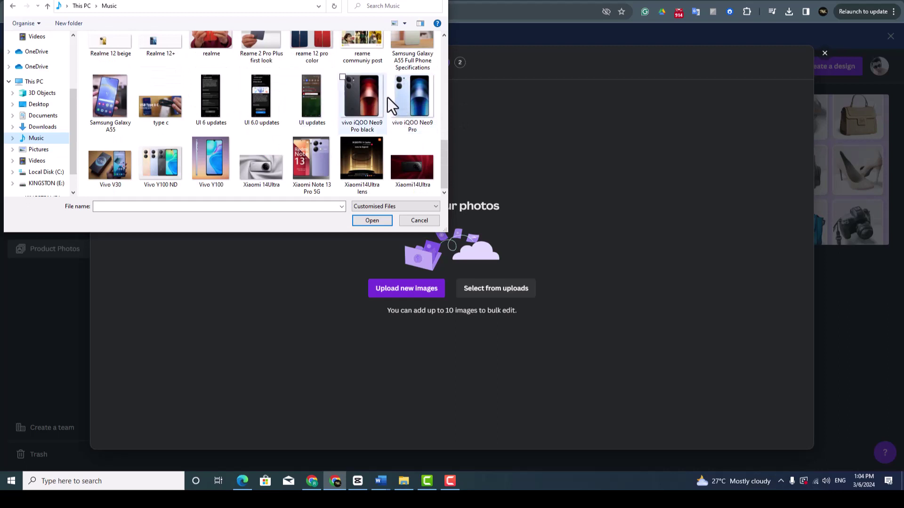
- Upload six phone photos: iQOO Neo9 Pro, Neo9 Pro black, Moto G04, Vivo V30, Y100 ND, Y100
{"action": "left_click", "coordinate": [394, 82]}
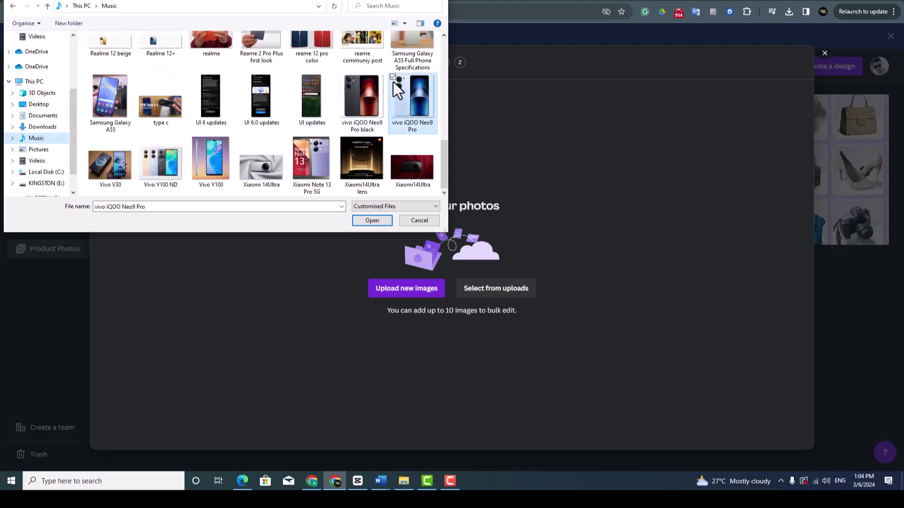
{"action": "left_click", "coordinate": [343, 78]}
{"action": "scroll", "coordinate": [337, 89], "scroll_direction": "up", "scroll_amount": 1}
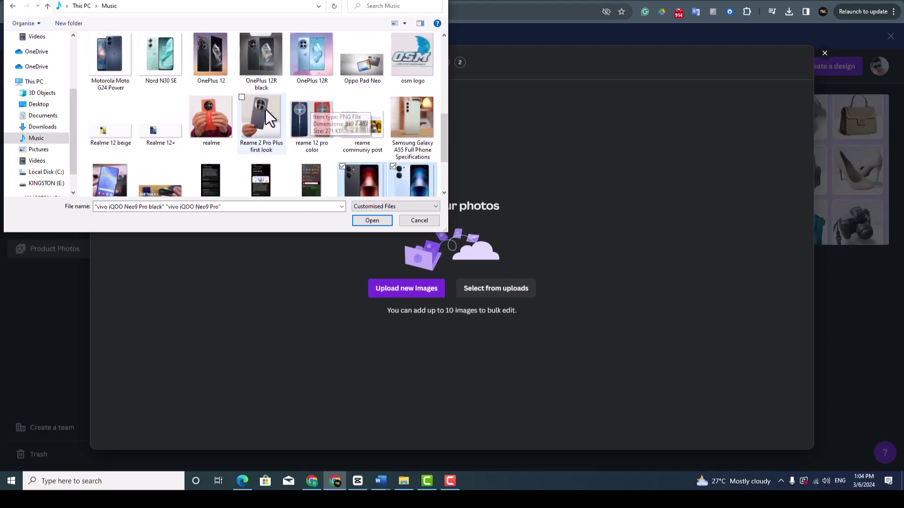
{"action": "scroll", "coordinate": [231, 108], "scroll_direction": "up", "scroll_amount": 2}
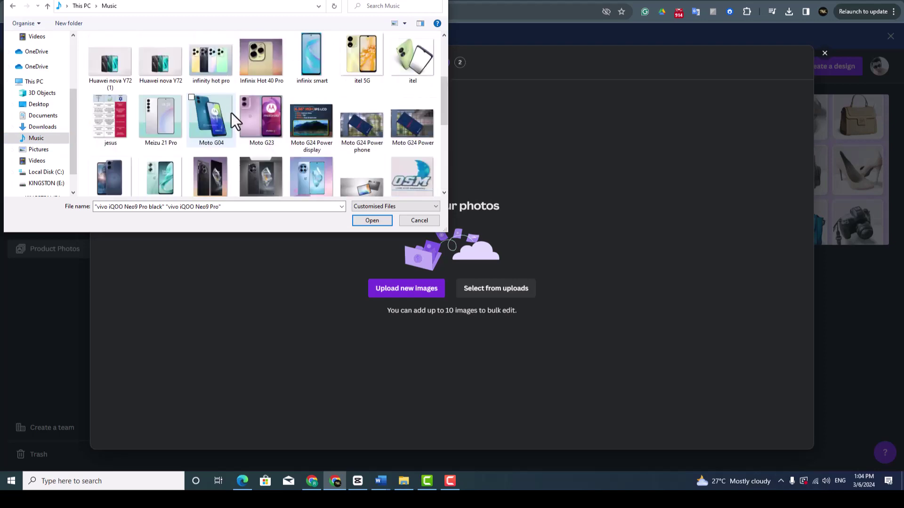
{"action": "left_click", "coordinate": [196, 98]}
{"action": "scroll", "coordinate": [196, 98], "scroll_direction": "down", "scroll_amount": 5}
{"action": "left_click_drag", "start_coordinate": [94, 140], "coordinate": [208, 153]}
{"action": "left_click", "coordinate": [372, 221]}
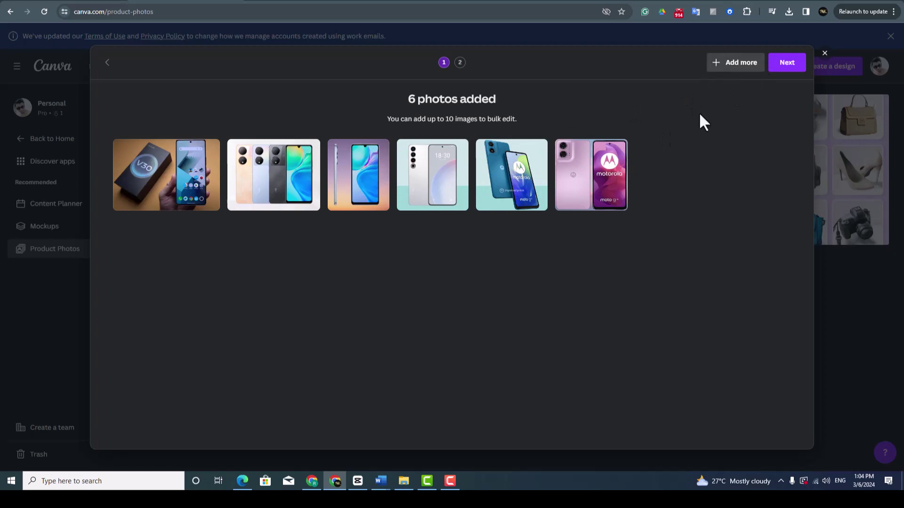
- Continue to styling and choose the White Background e-commerce style
{"action": "left_click", "coordinate": [784, 66]}
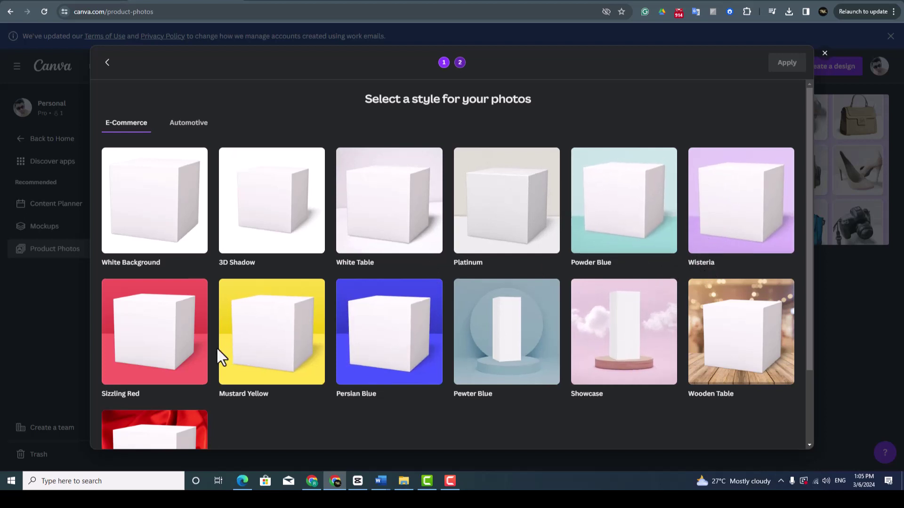
{"action": "scroll", "coordinate": [216, 346], "scroll_direction": "down", "scroll_amount": 2}
{"action": "scroll", "coordinate": [215, 344], "scroll_direction": "up", "scroll_amount": 2}
{"action": "scroll", "coordinate": [217, 342], "scroll_direction": "down", "scroll_amount": 2}
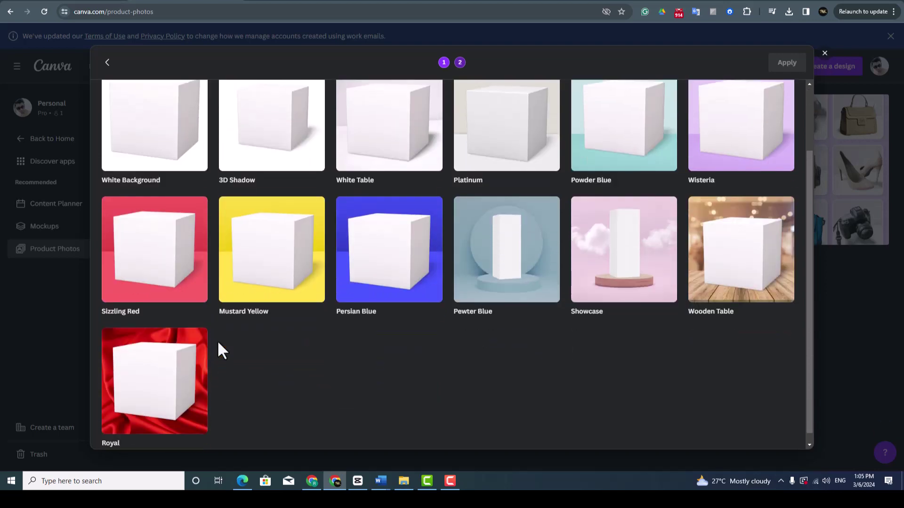
{"action": "scroll", "coordinate": [218, 343], "scroll_direction": "down", "scroll_amount": 1}
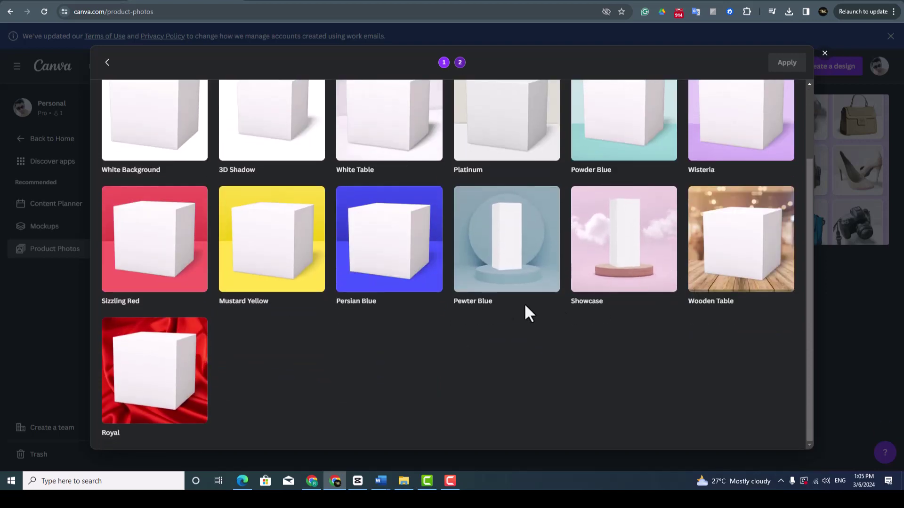
{"action": "scroll", "coordinate": [237, 291], "scroll_direction": "up", "scroll_amount": 3}
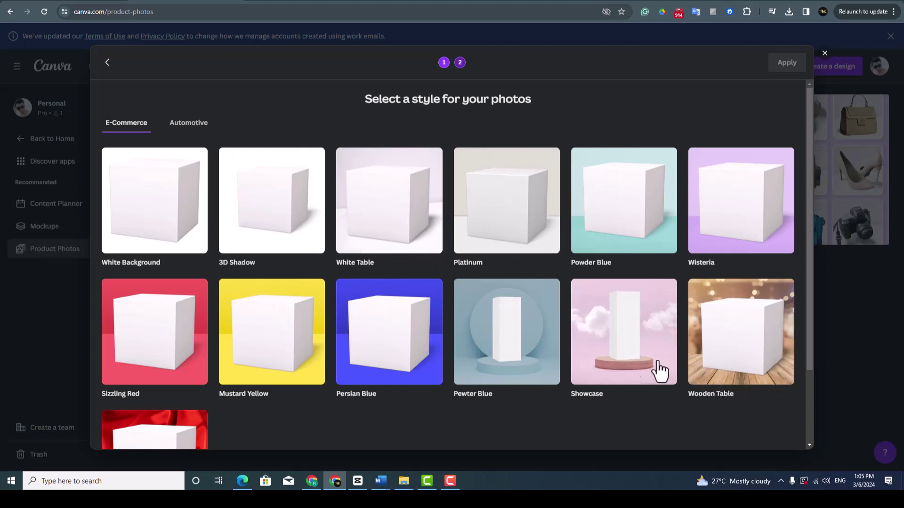
{"action": "scroll", "coordinate": [612, 339], "scroll_direction": "down", "scroll_amount": 2}
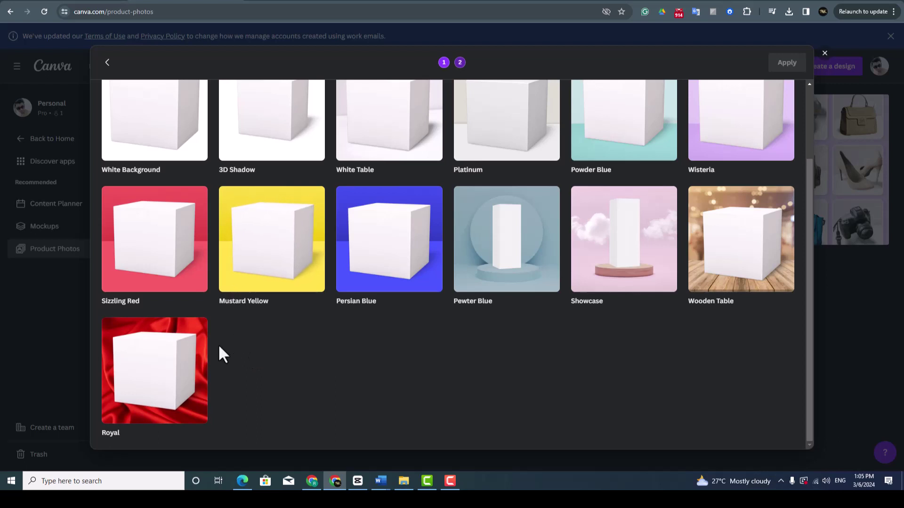
{"action": "scroll", "coordinate": [214, 346], "scroll_direction": "up", "scroll_amount": 2}
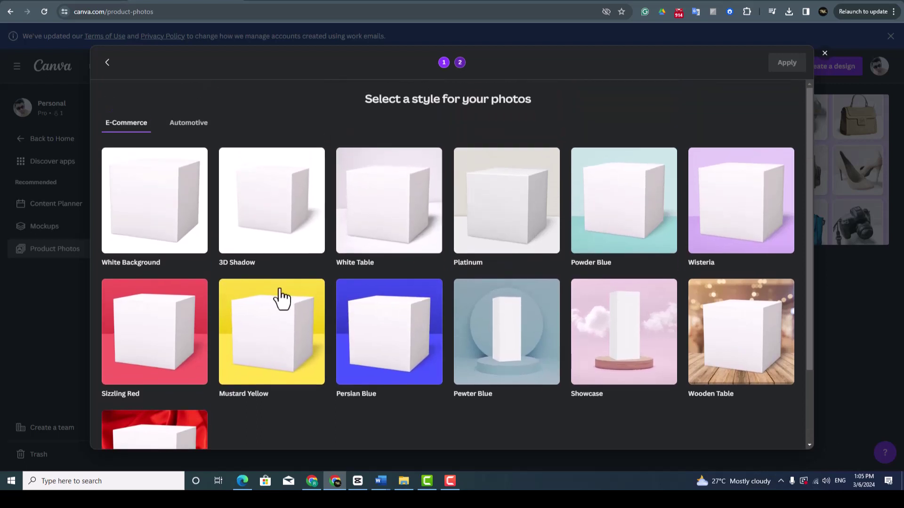
{"action": "left_click", "coordinate": [146, 218]}
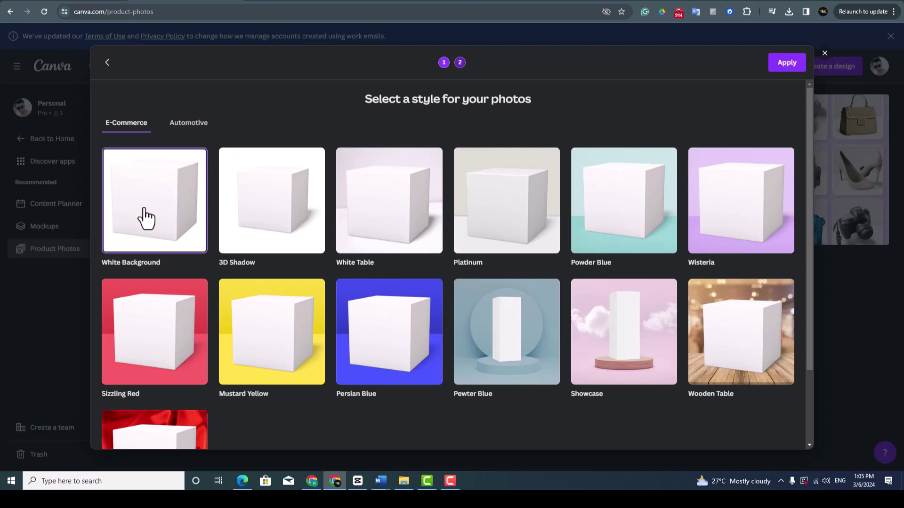
- Apply the White Background style to all six photos and let processing finish
{"action": "left_click", "coordinate": [783, 66]}
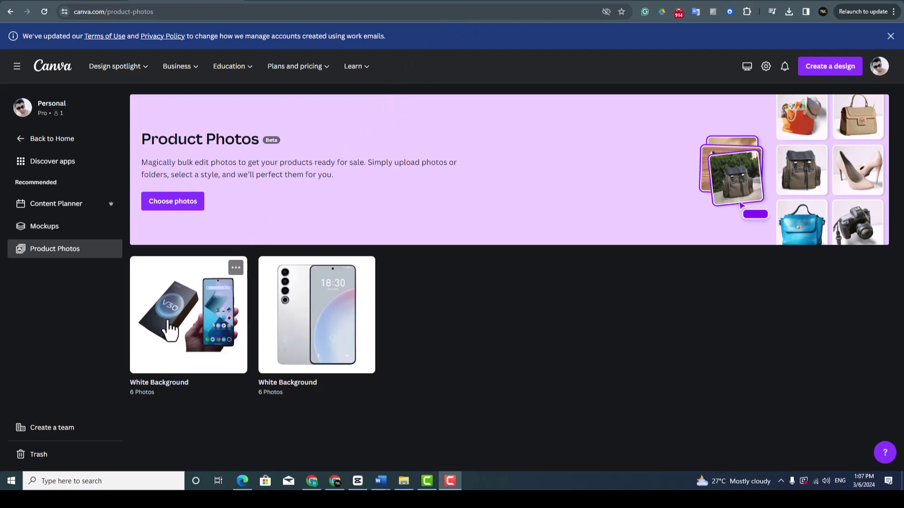
- Open the new White Background batch to review the six phone photos
{"action": "left_click", "coordinate": [207, 320]}
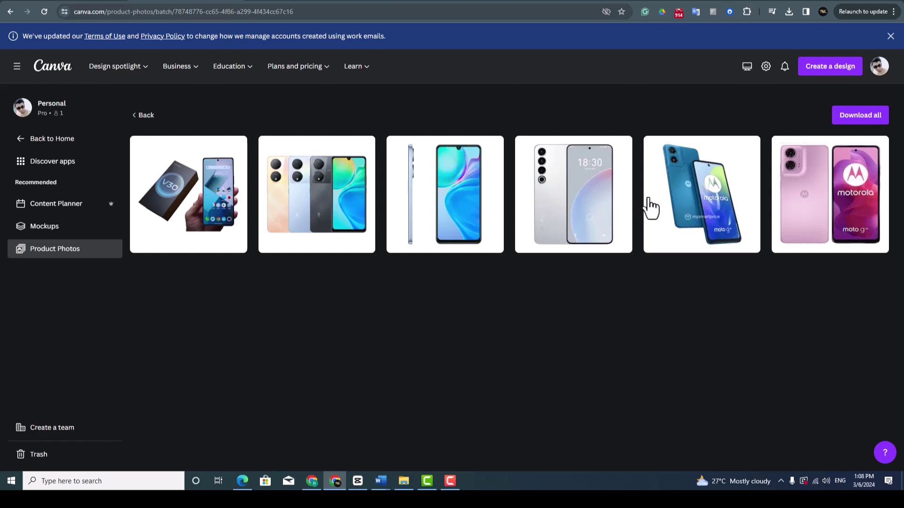
- Save all six photos as White_Background (1).zip and confirm the 7.2 MB download finished
{"action": "left_click", "coordinate": [854, 124]}
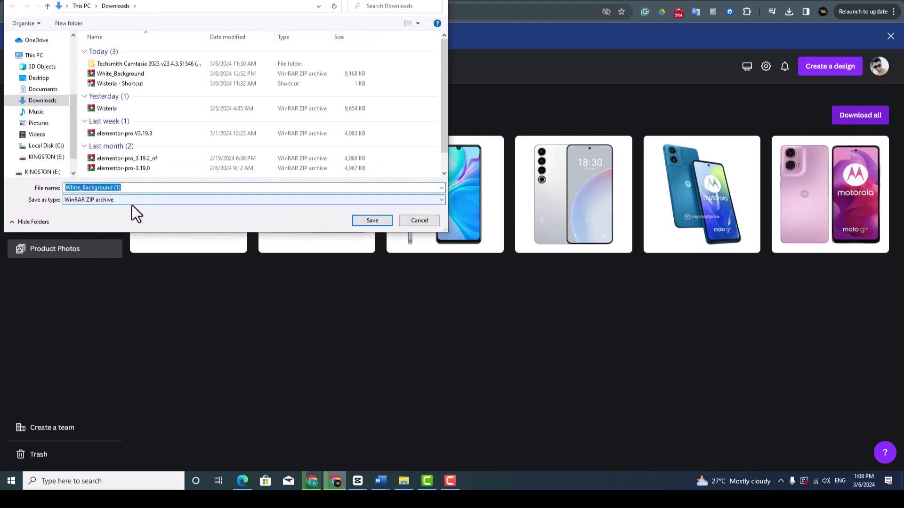
{"action": "left_click", "coordinate": [373, 221]}
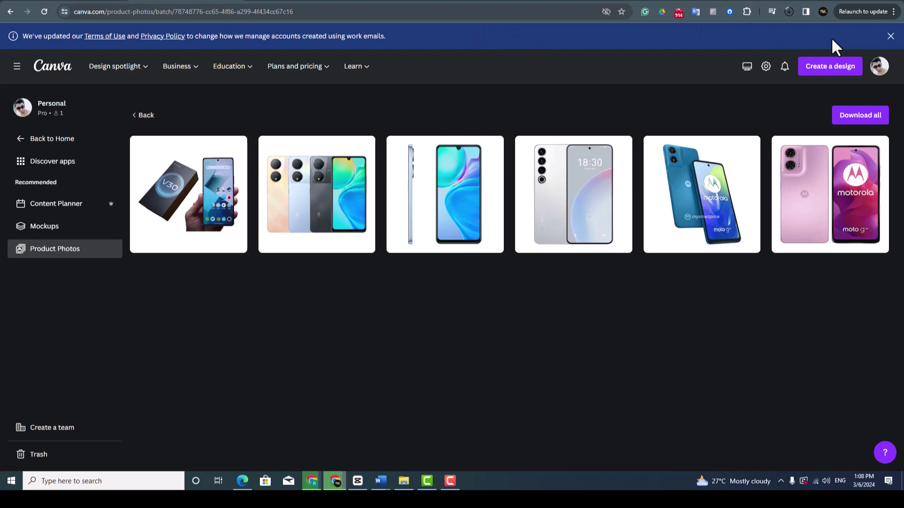
{"action": "left_click", "coordinate": [789, 12]}
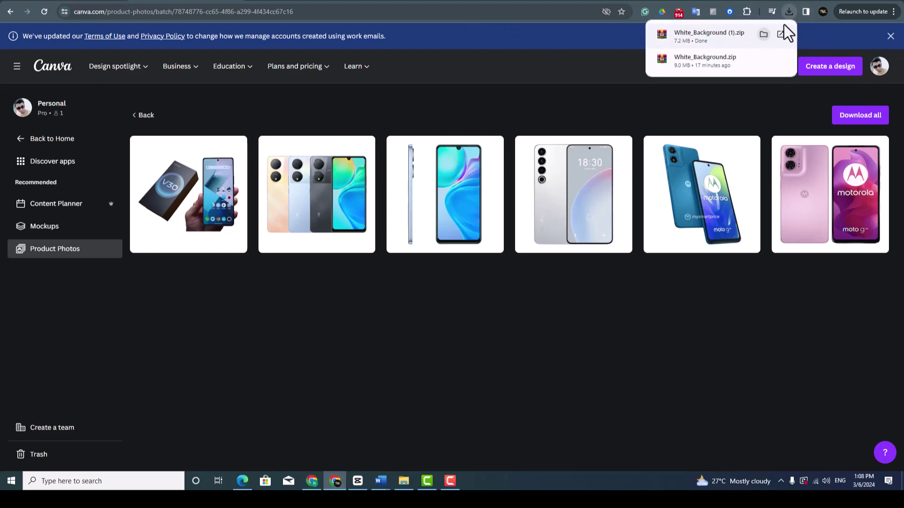
- Open the Downloads folder in a maximized File Explorer and select the White_Background (1) archive
{"action": "left_click", "coordinate": [850, 1]}
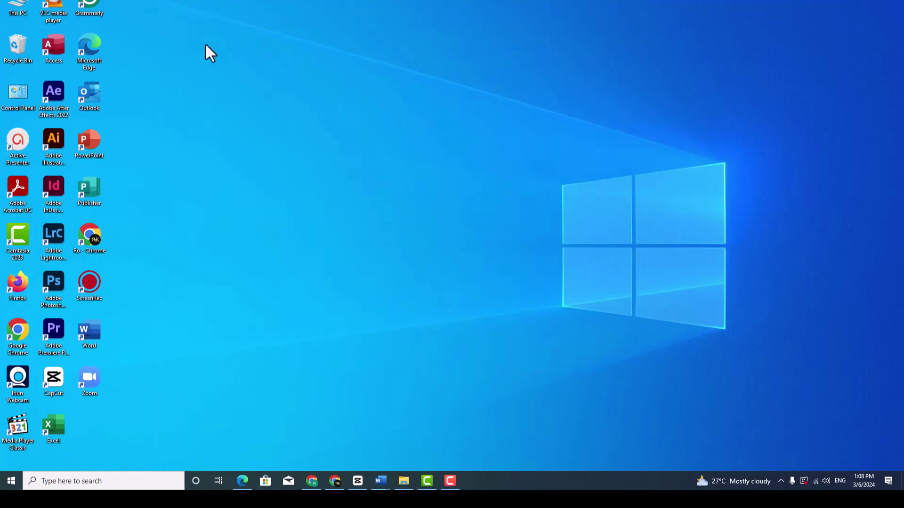
{"action": "double_click", "coordinate": [24, 7]}
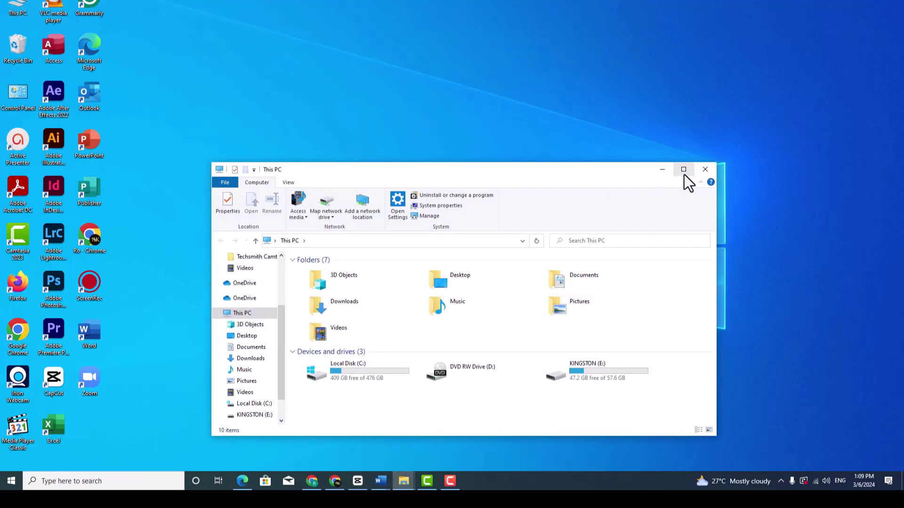
{"action": "left_click", "coordinate": [683, 170]}
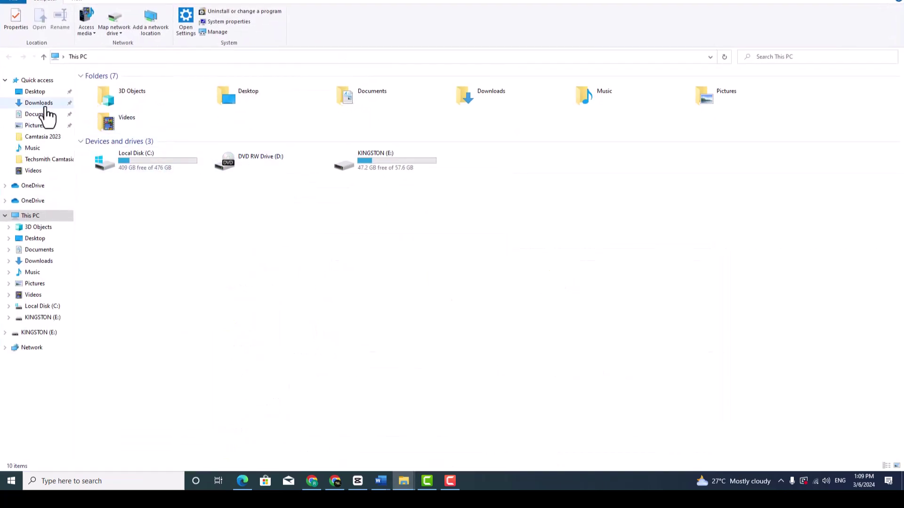
{"action": "left_click", "coordinate": [47, 107]}
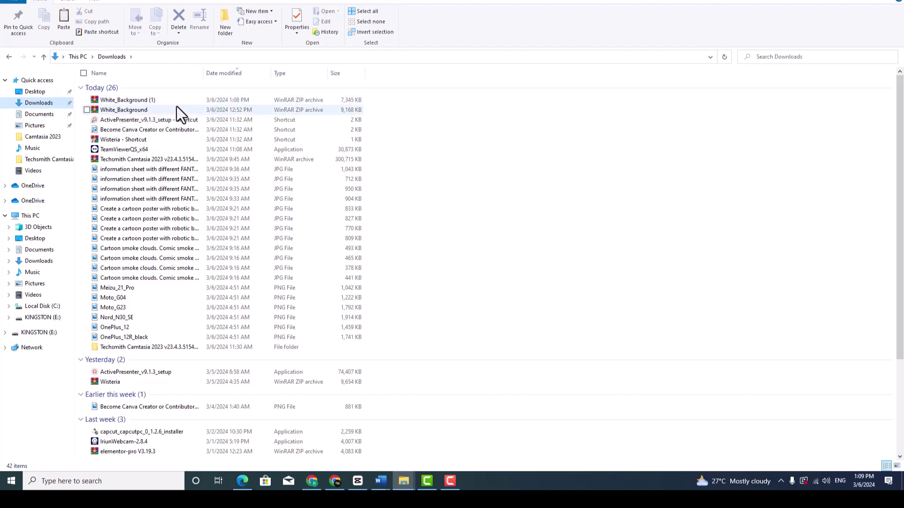
{"action": "left_click", "coordinate": [152, 100]}
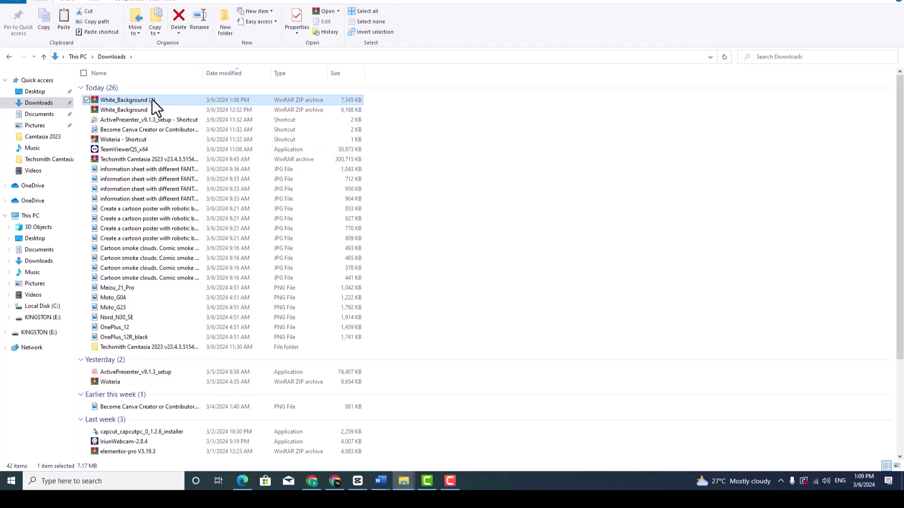
- Extract White_Background (1) into Downloads, replacing existing PNGs like Meizu_21_Pro.png
{"action": "right_click", "coordinate": [152, 100]}
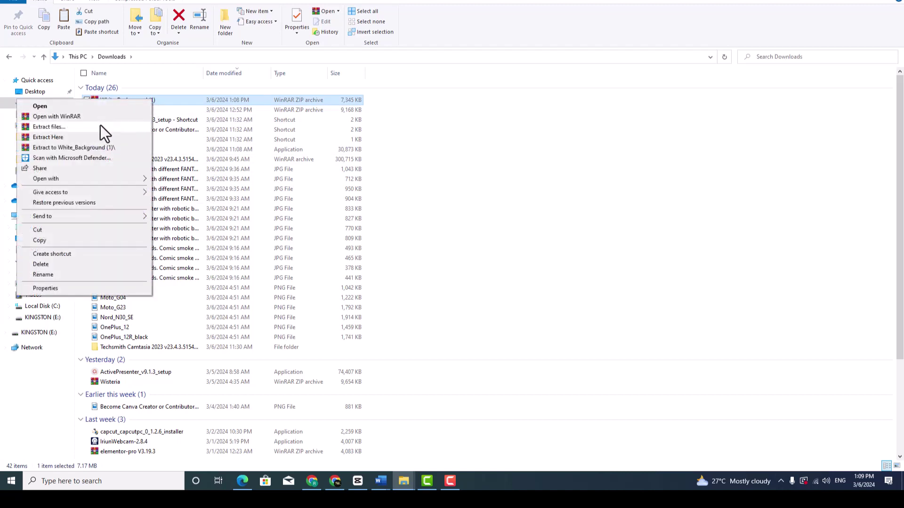
{"action": "left_click", "coordinate": [76, 138]}
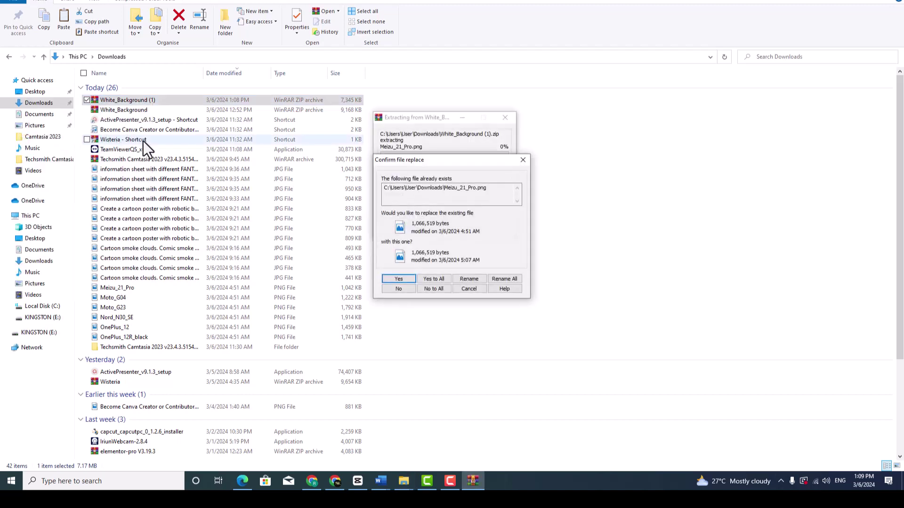
{"action": "left_click", "coordinate": [399, 279]}
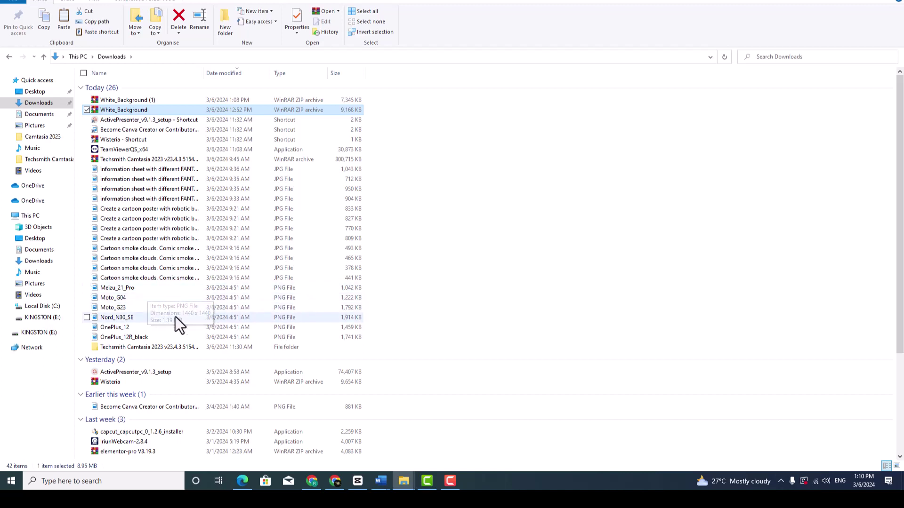
- Select the six extracted phone PNGs and open them together in Photos
{"action": "left_click_drag", "start_coordinate": [370, 285], "coordinate": [211, 338]}
{"action": "right_click", "coordinate": [210, 333]}
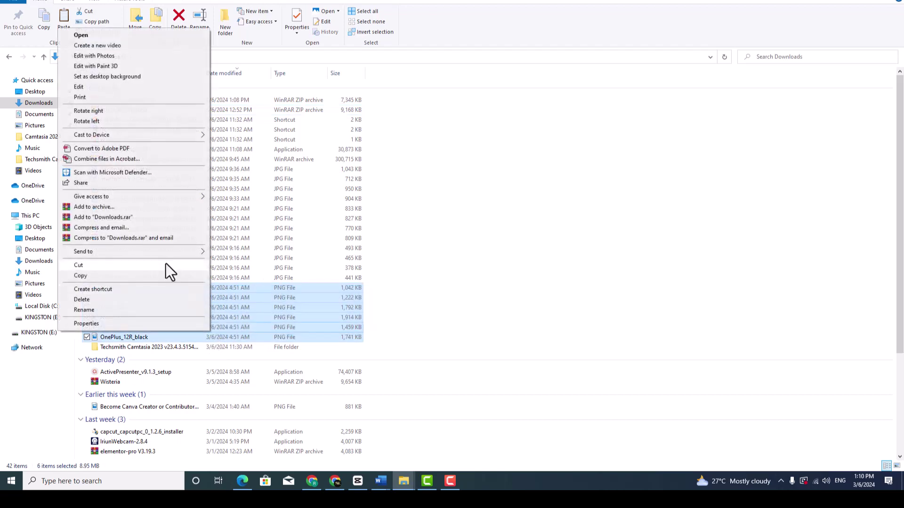
{"action": "left_click", "coordinate": [133, 38]}
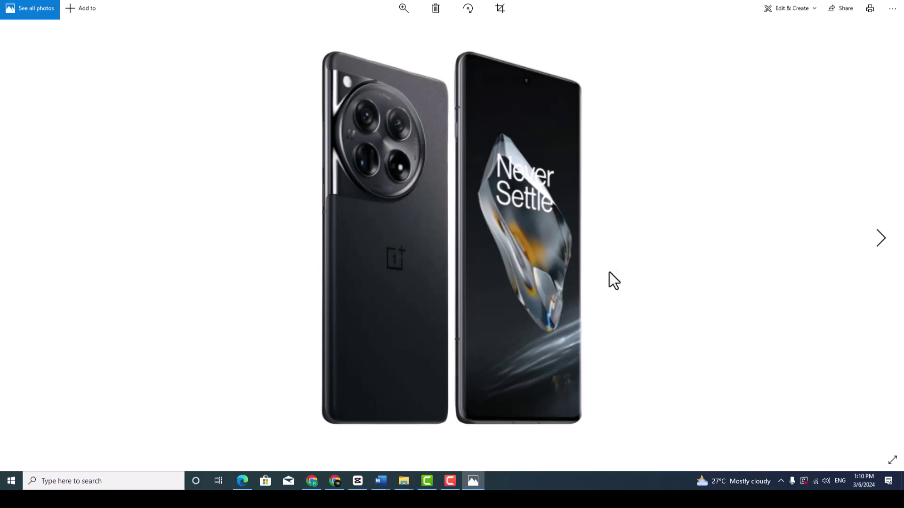
- Browse through the phone photos (silver Meizu, blue and pink Motorola, teal OnePlus), then minimize Photos
{"action": "left_click", "coordinate": [881, 240]}
{"action": "left_click", "coordinate": [882, 239]}
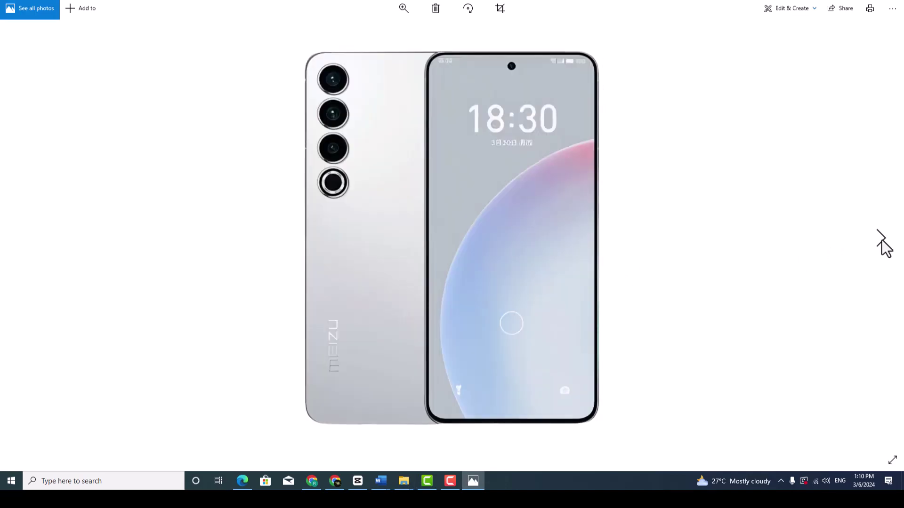
{"action": "left_click", "coordinate": [882, 239]}
{"action": "left_click", "coordinate": [882, 239]}
{"action": "left_click", "coordinate": [882, 239]}
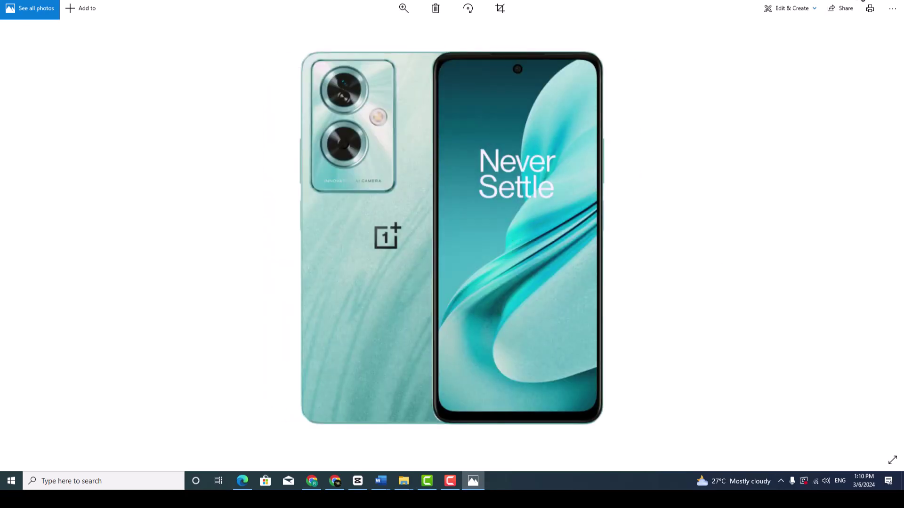
{"action": "left_click", "coordinate": [850, 5]}
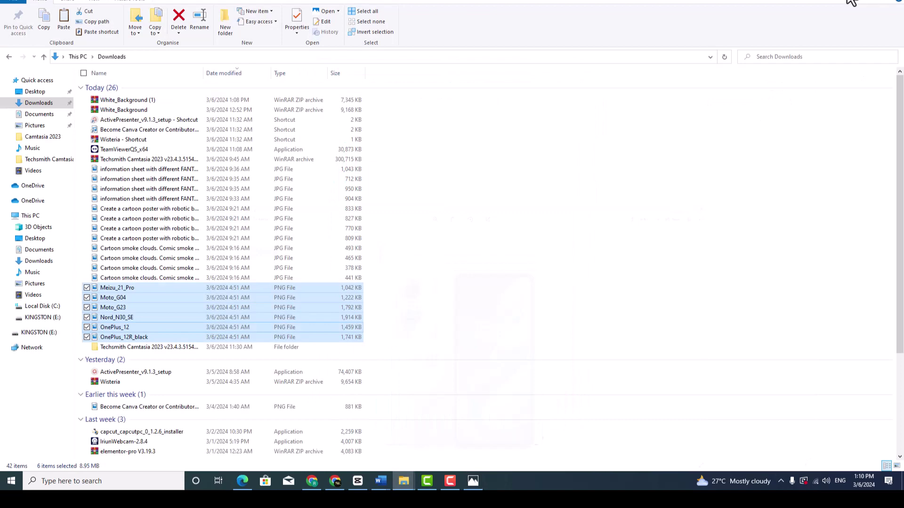
- Minimize File Explorer and bring the Canva window back to the front
{"action": "left_click", "coordinate": [852, 6]}
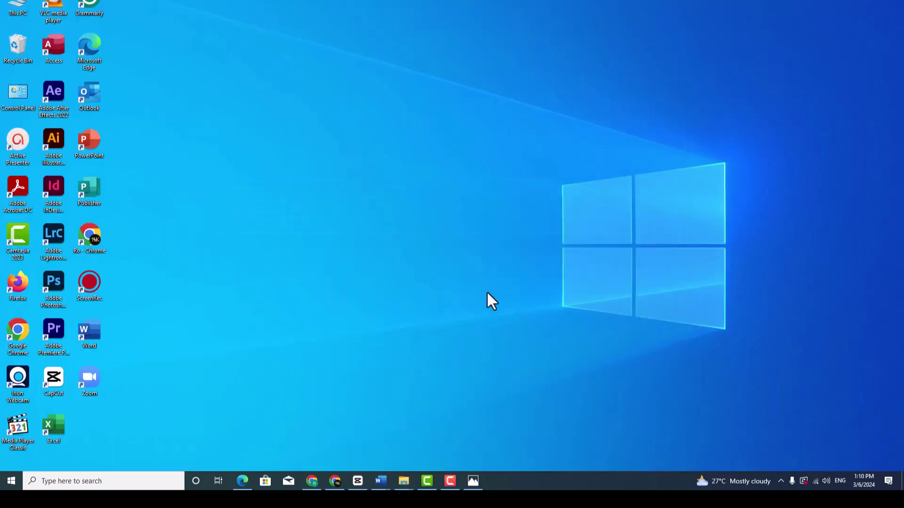
{"action": "mouse_move", "coordinate": [472, 488]}
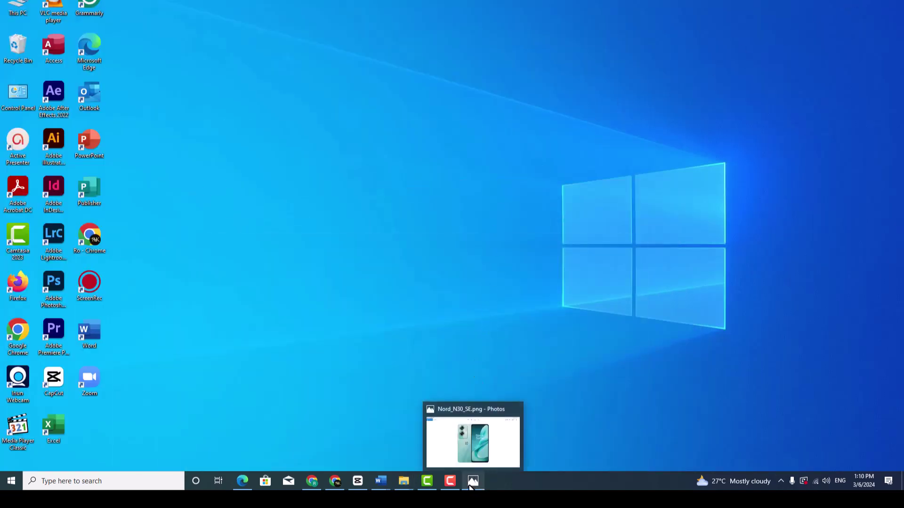
{"action": "mouse_move", "coordinate": [333, 488]}
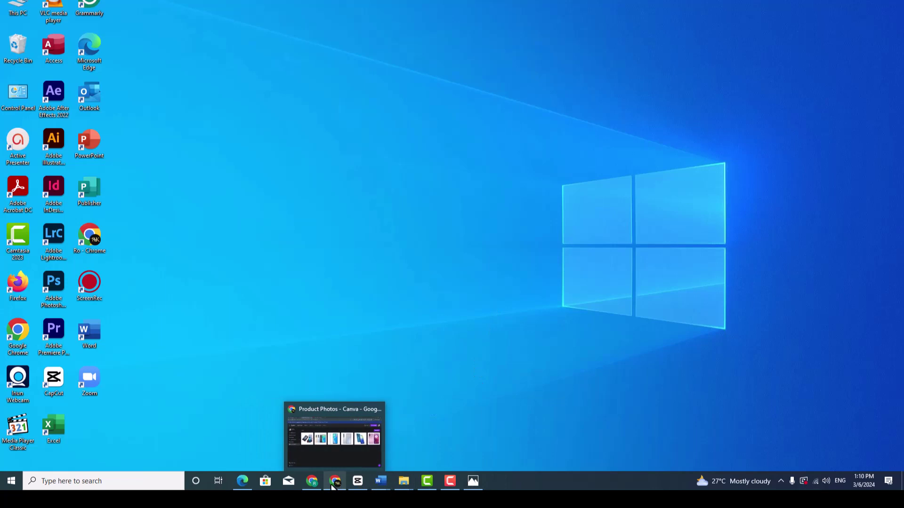
{"action": "left_click", "coordinate": [347, 451]}
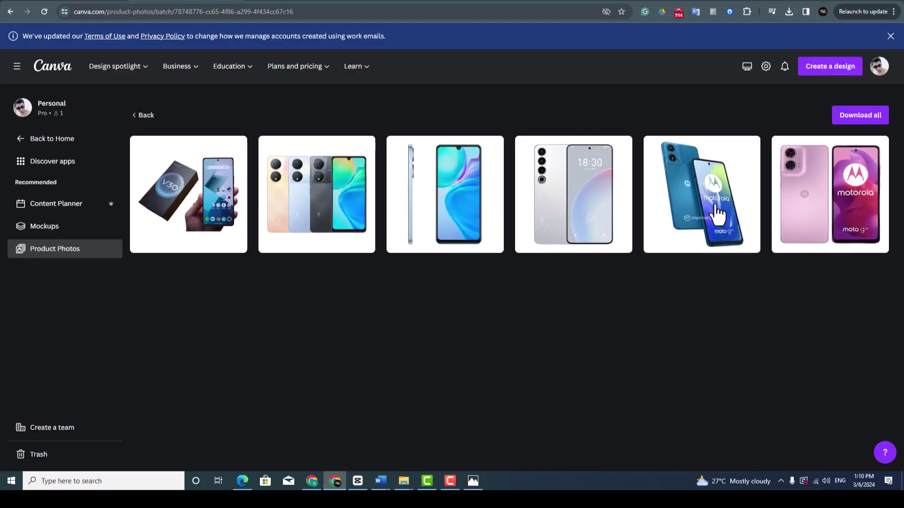
- Go from Canva Home through Apps to the Product Photos page
{"action": "left_click", "coordinate": [20, 138]}
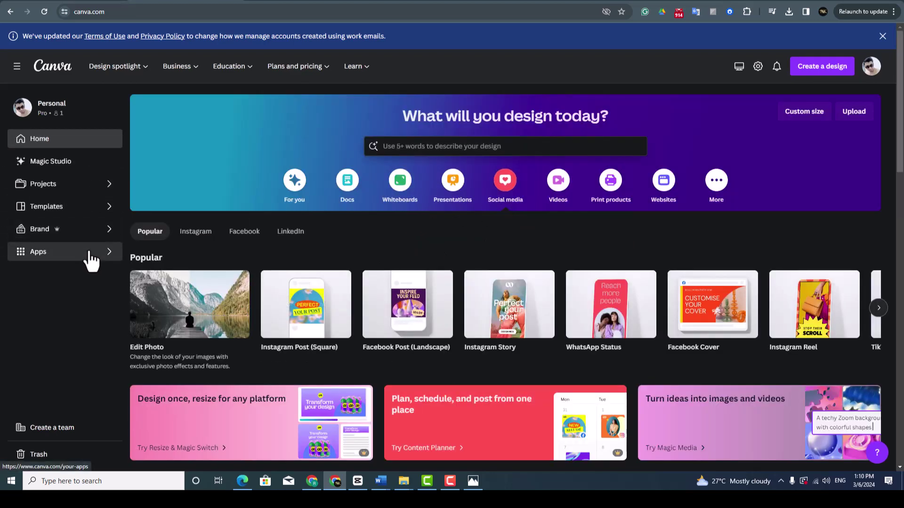
{"action": "left_click", "coordinate": [90, 254]}
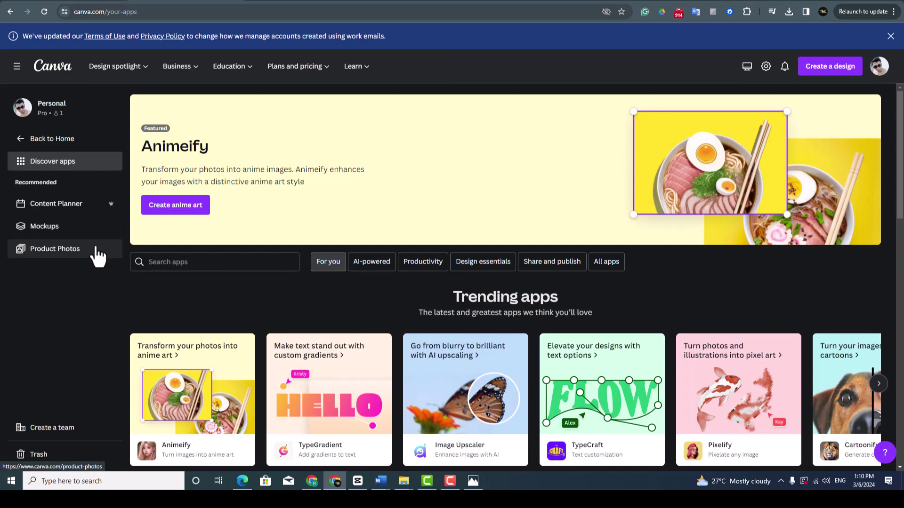
{"action": "left_click", "coordinate": [98, 256]}
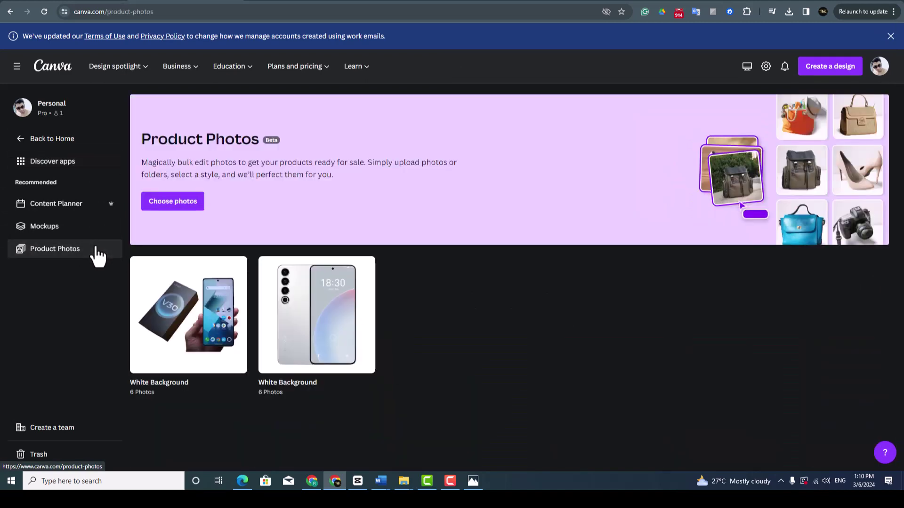